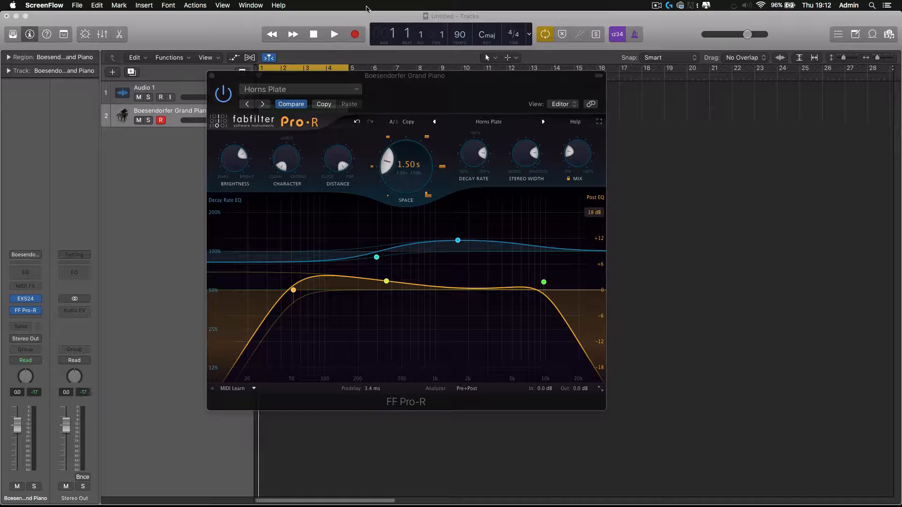
Step: Load the plug-in's Default Setting preset in place of Horns Plate for the grand piano's FF Pro-R reverb
left_click_drag(440, 93, 448, 159)
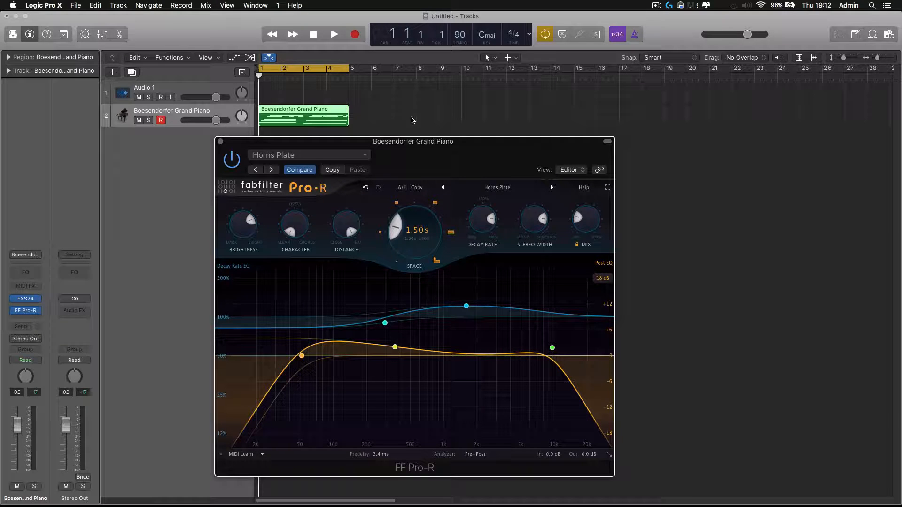
mouse_move(28, 313)
left_click(338, 156)
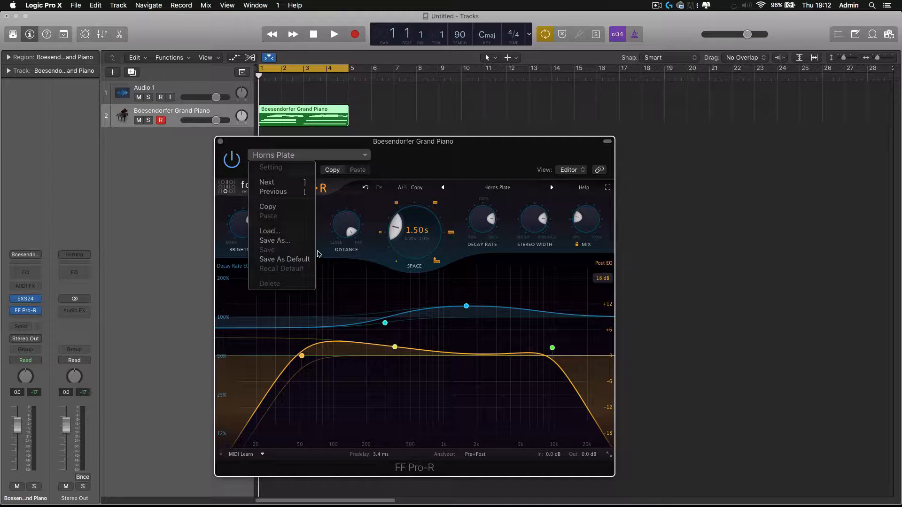
left_click(418, 177)
left_click(523, 189)
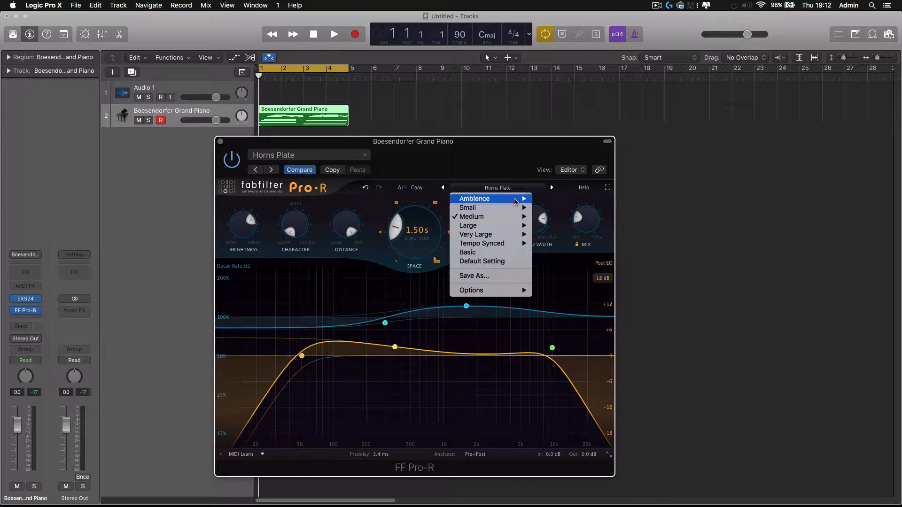
left_click(511, 263)
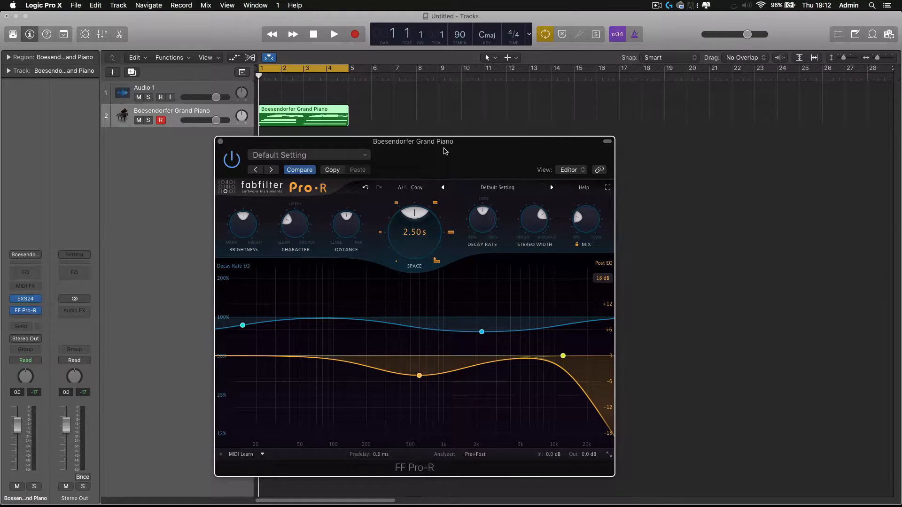
left_click_drag(432, 143, 502, 108)
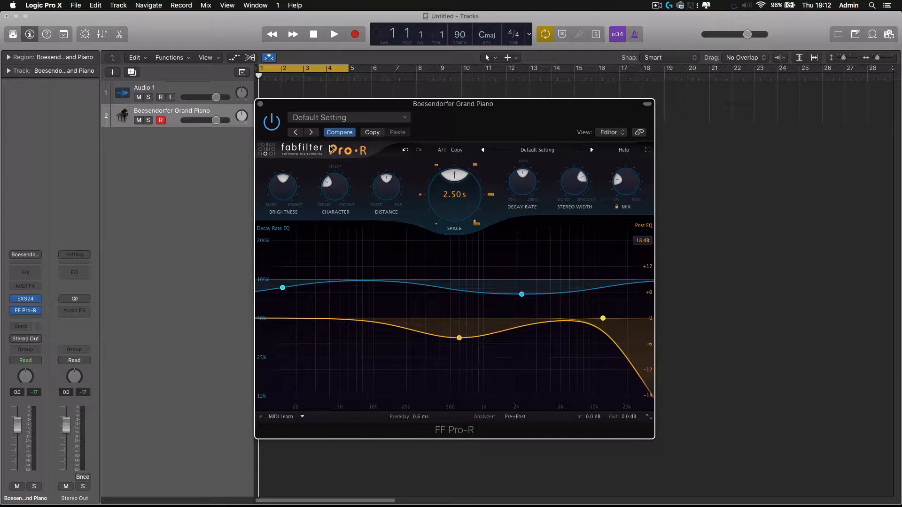
Step: Sweep the piano reverb's Brightness between dark and bright, ending on the bright side
mouse_move(276, 198)
mouse_move(468, 195)
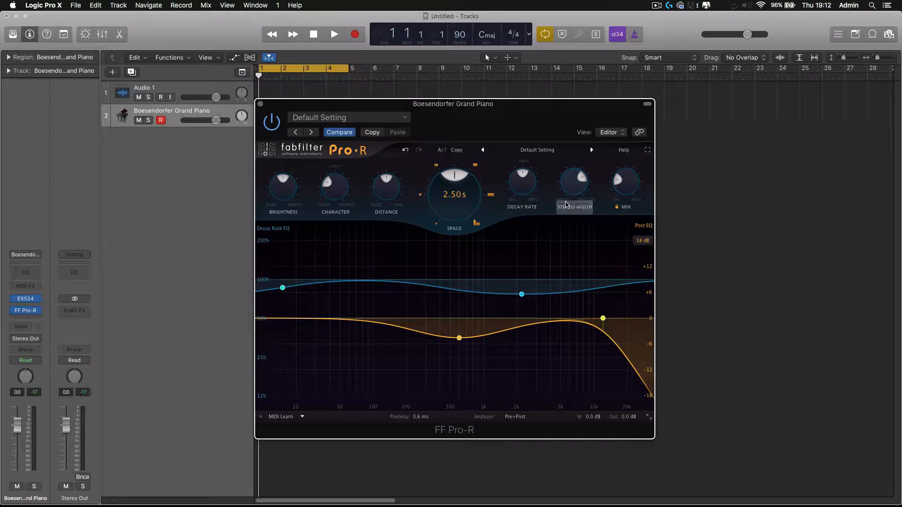
mouse_move(279, 321)
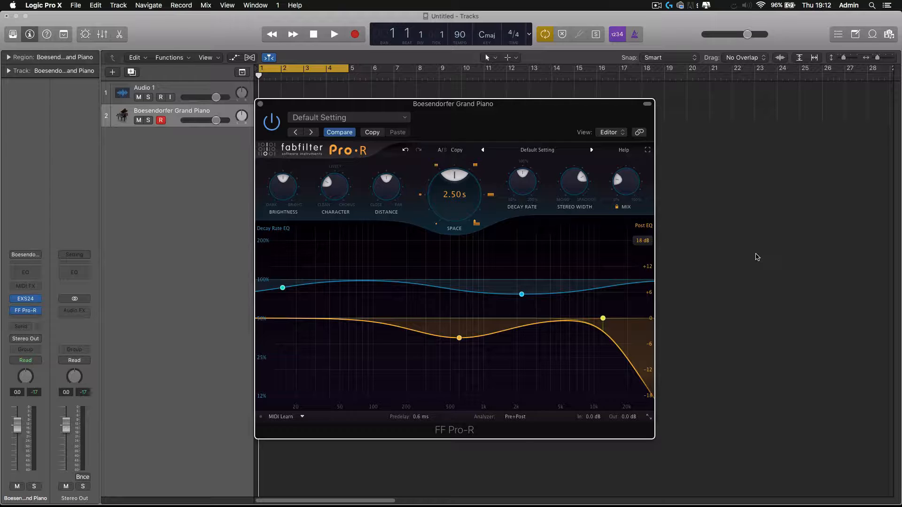
mouse_move(337, 330)
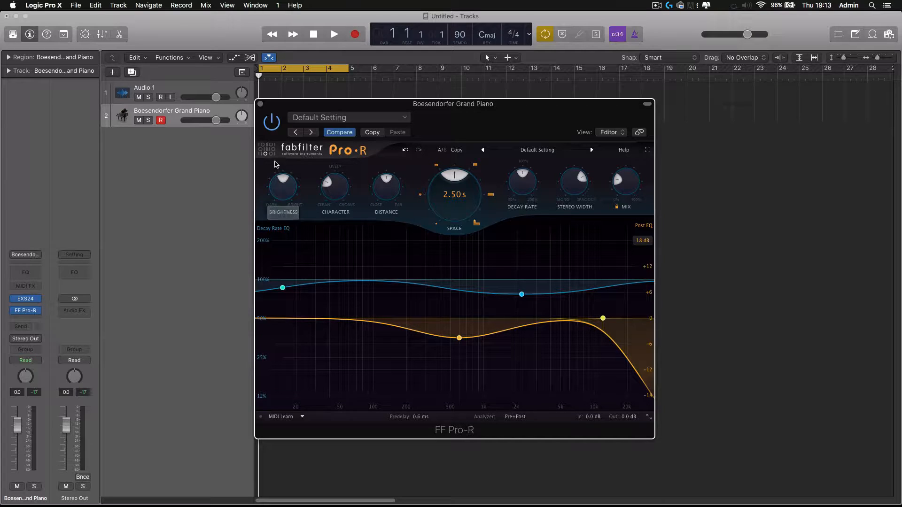
mouse_move(284, 179)
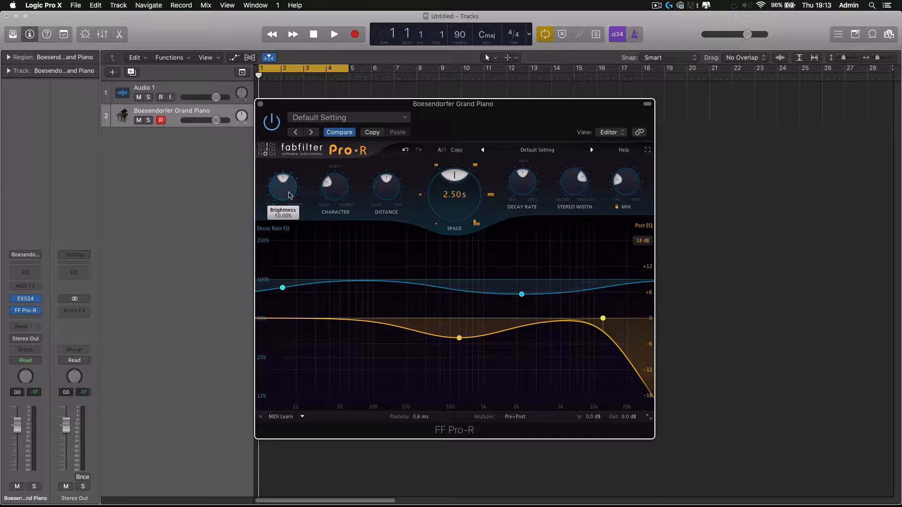
scroll(284, 190, "down", 5)
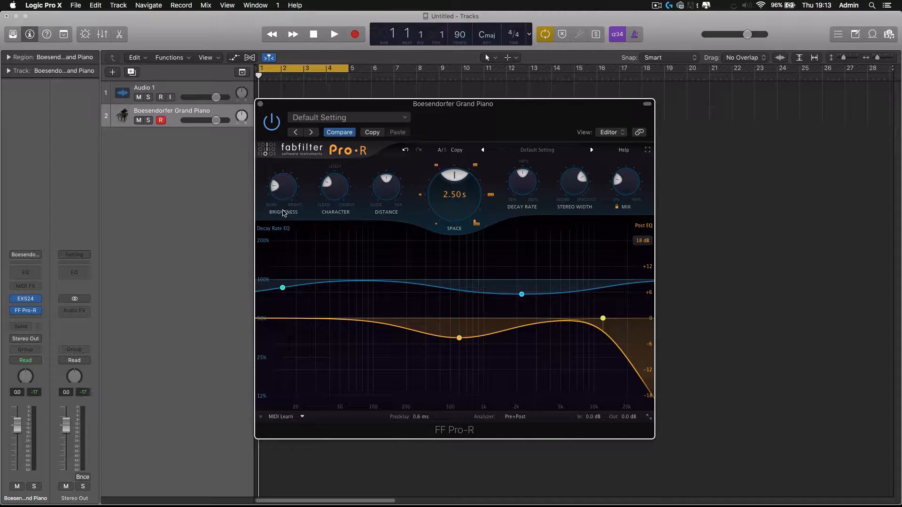
scroll(284, 191, "up", 8)
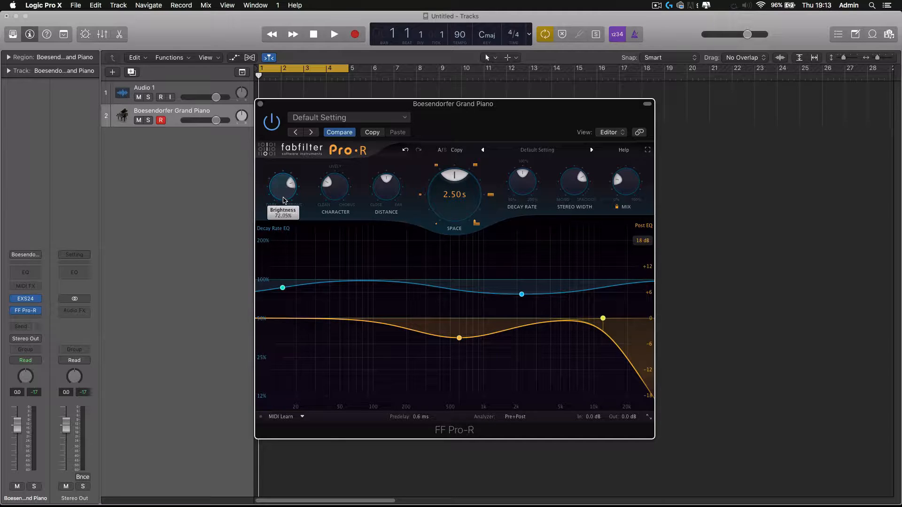
left_click_drag(284, 201, 285, 241)
left_click_drag(289, 196, 287, 155)
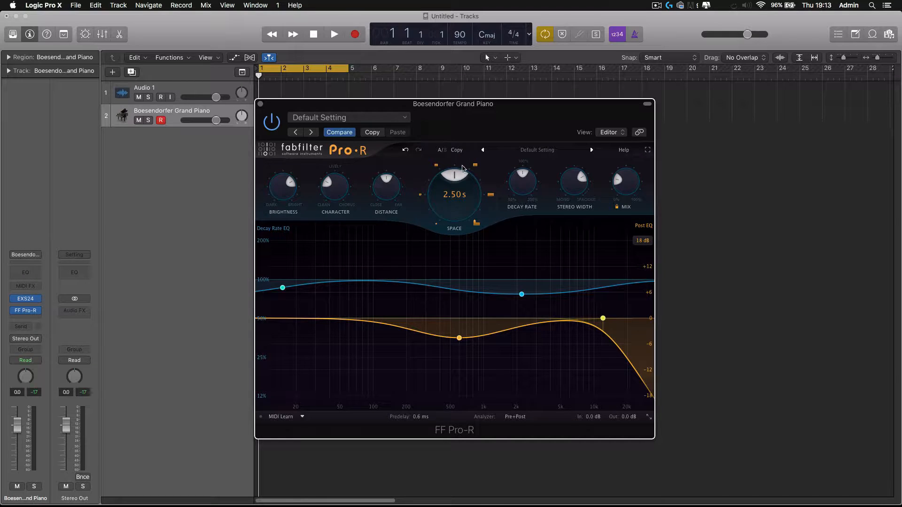
Step: Play the piano loop while varying the reverb's Brightness, and stop playback near the end of bar 4
left_click_drag(412, 105, 412, 126)
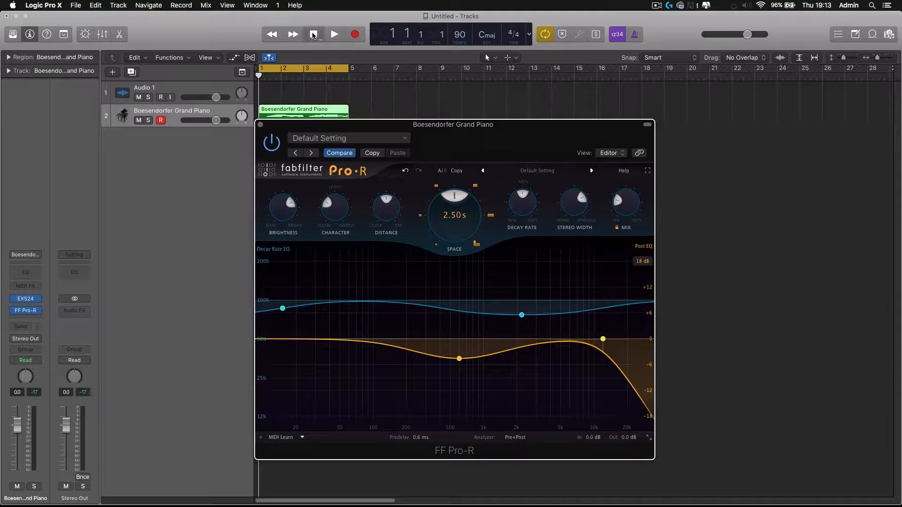
left_click(332, 37)
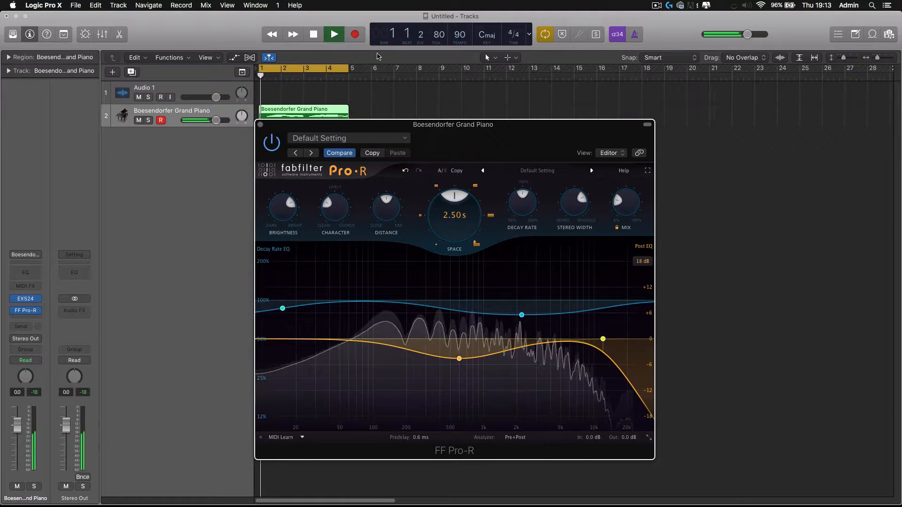
left_click_drag(283, 206, 295, 92)
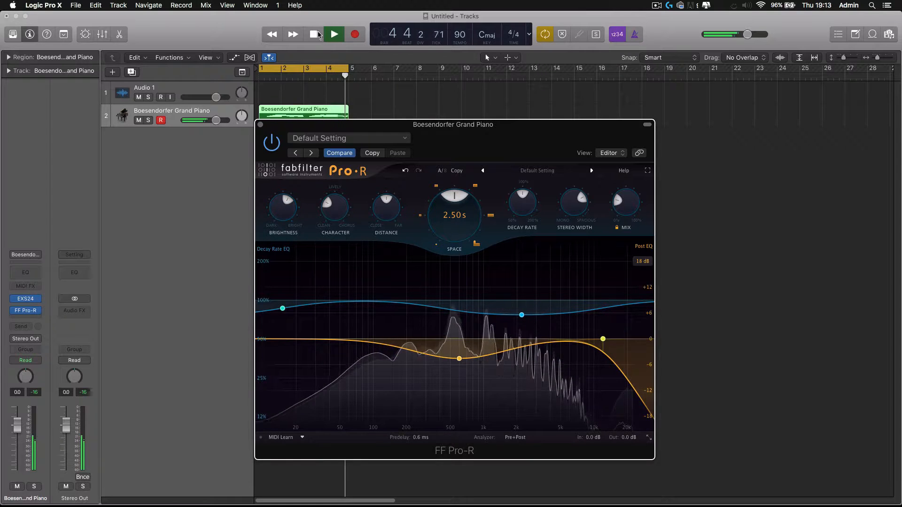
key("space")
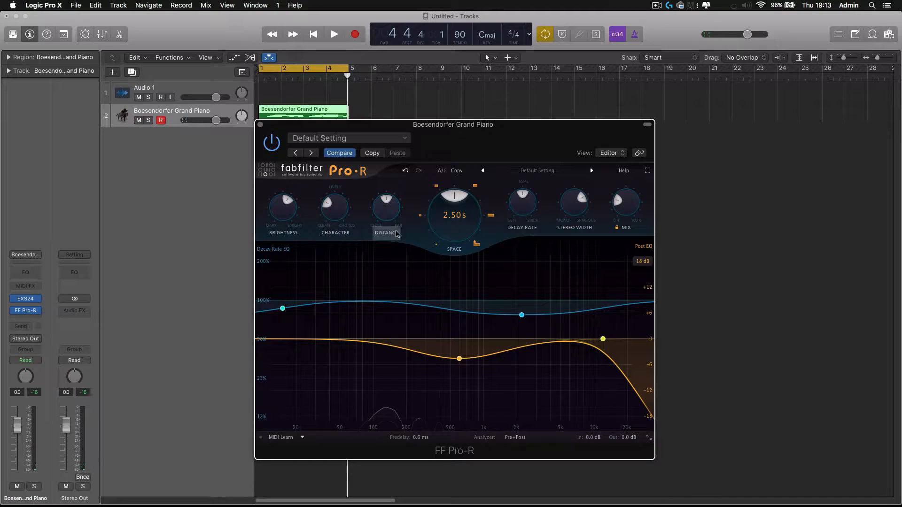
Step: Raise the piano reverb's Brightness to 100%
mouse_move(284, 218)
left_click_drag(284, 218, 285, 196)
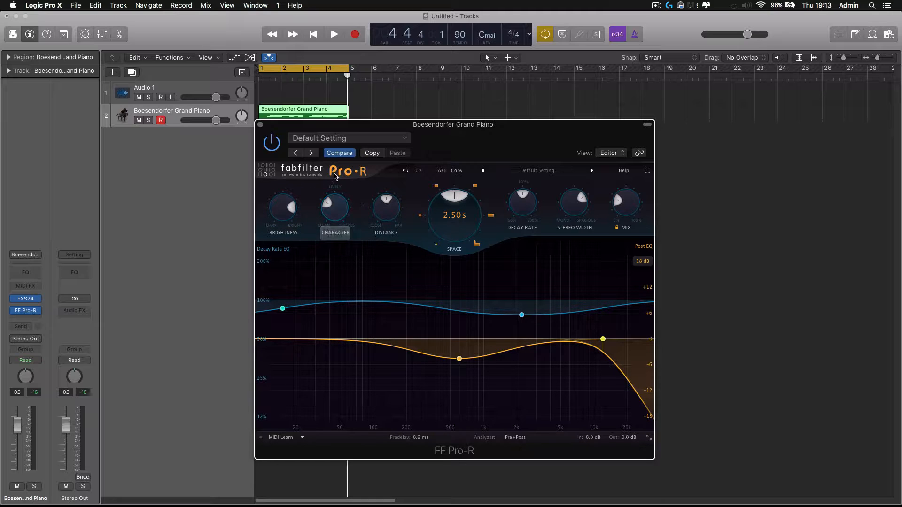
mouse_move(345, 201)
left_click_drag(284, 207, 294, 182)
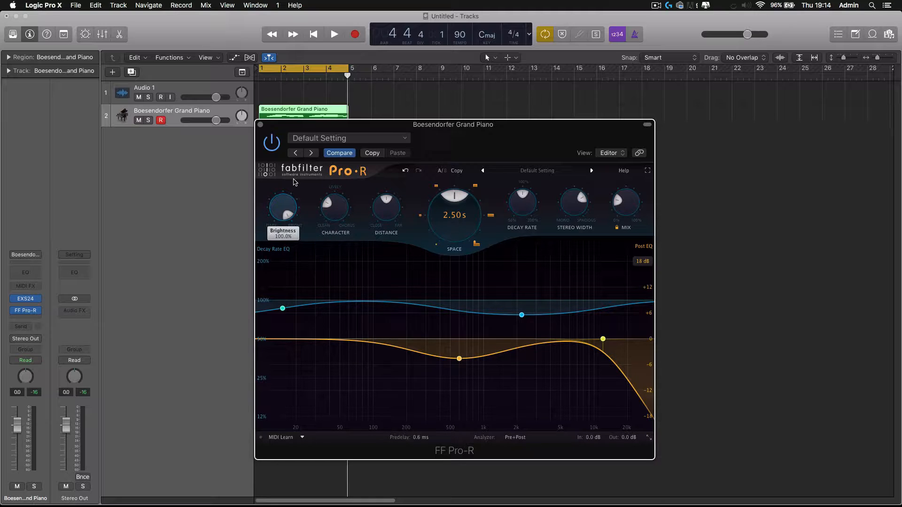
Step: Remove the FF Pro-R insert from the grand piano track and add a send to Bus 4
left_click(260, 124)
left_click(38, 310)
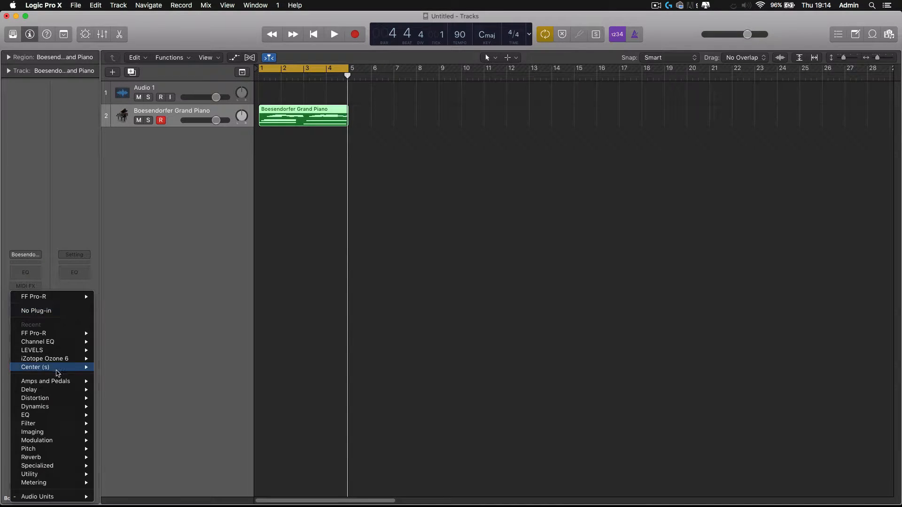
left_click(62, 312)
left_click(30, 334)
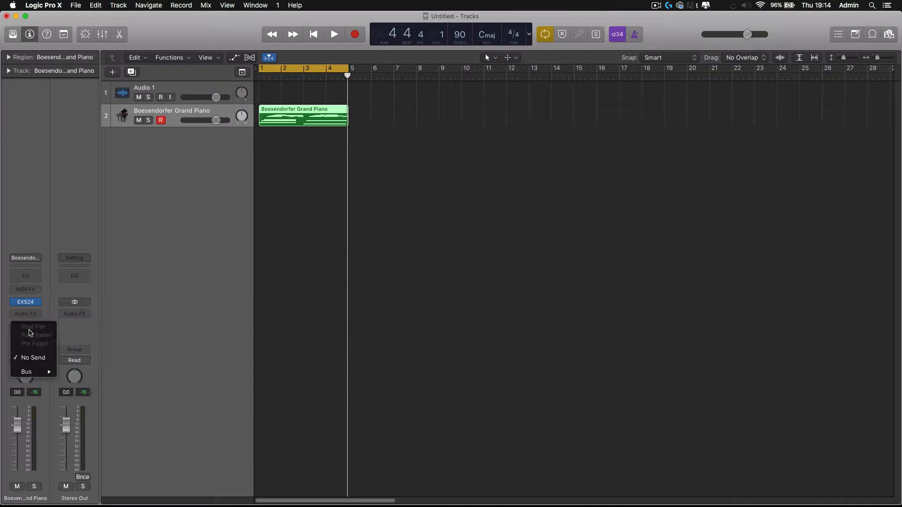
mouse_move(51, 374)
left_click(115, 195)
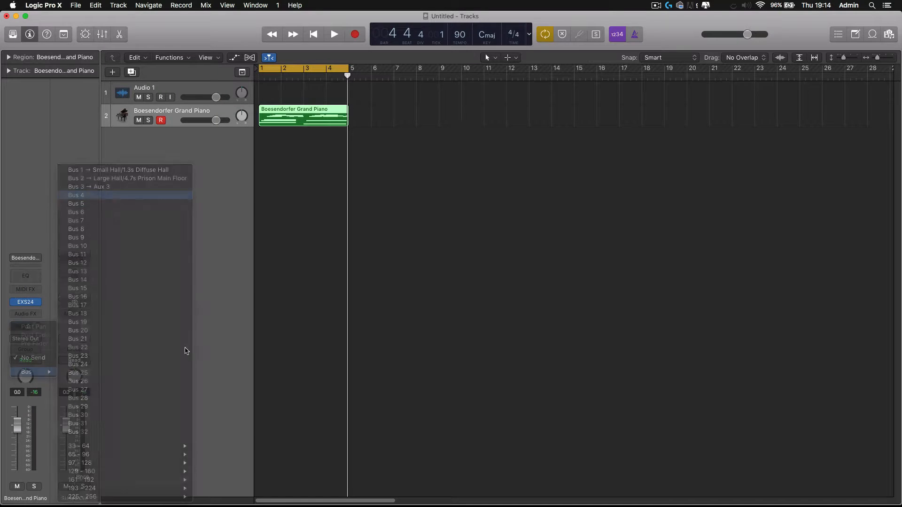
Step: Insert FabFilter's FF Pro-R in stereo on the Bus 4 aux channel and move its window clear of the tracks
left_click(75, 309)
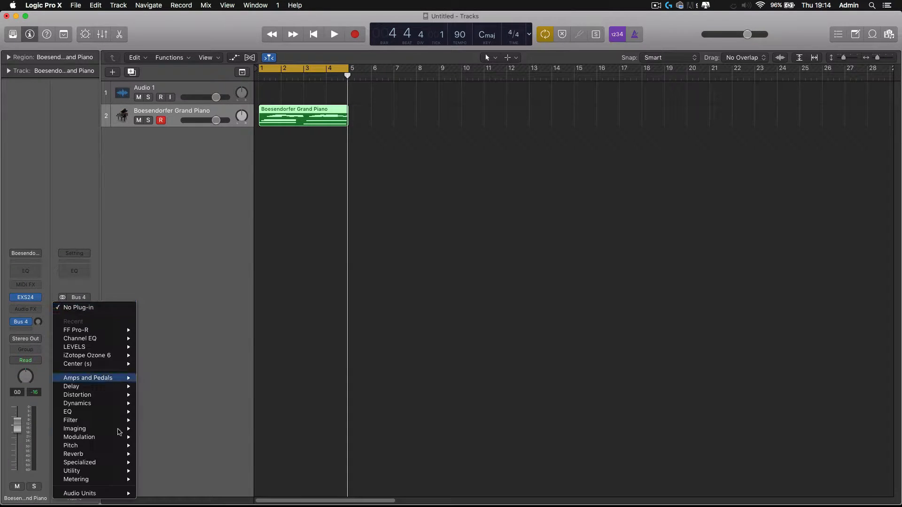
mouse_move(112, 497)
mouse_move(194, 396)
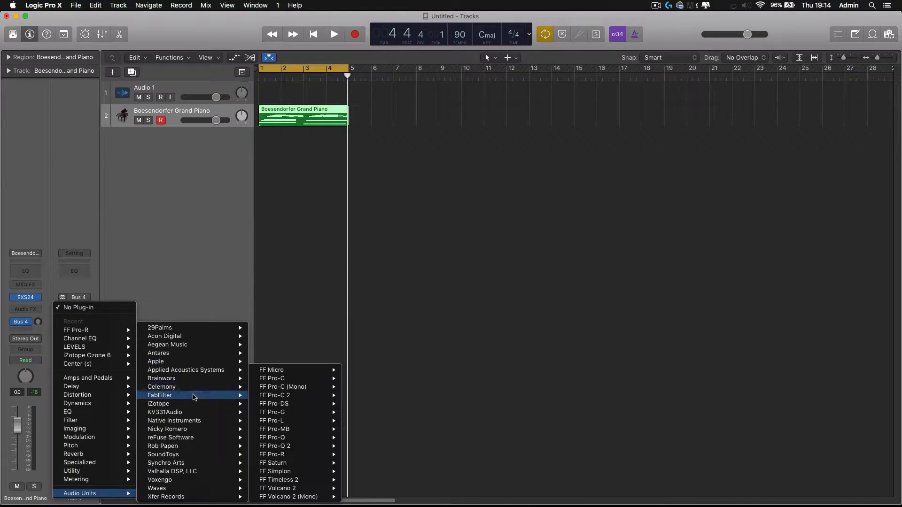
mouse_move(319, 397)
mouse_move(312, 455)
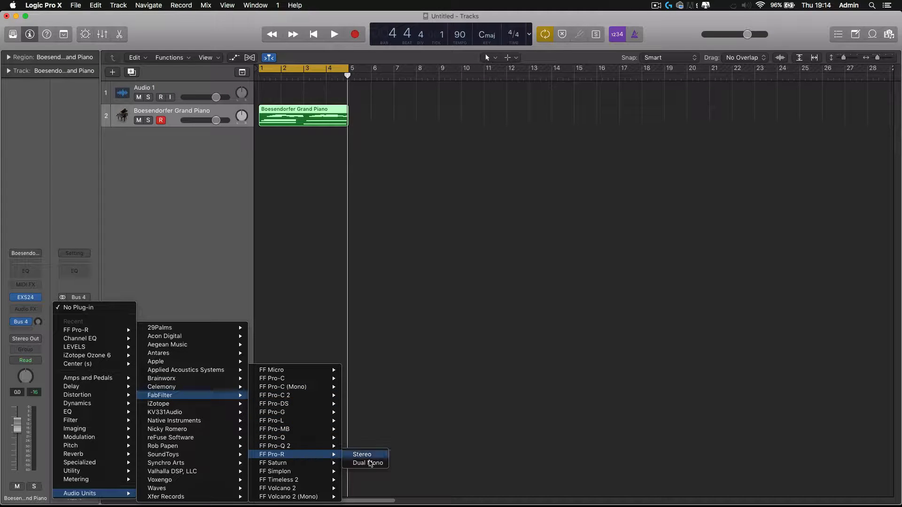
left_click(371, 455)
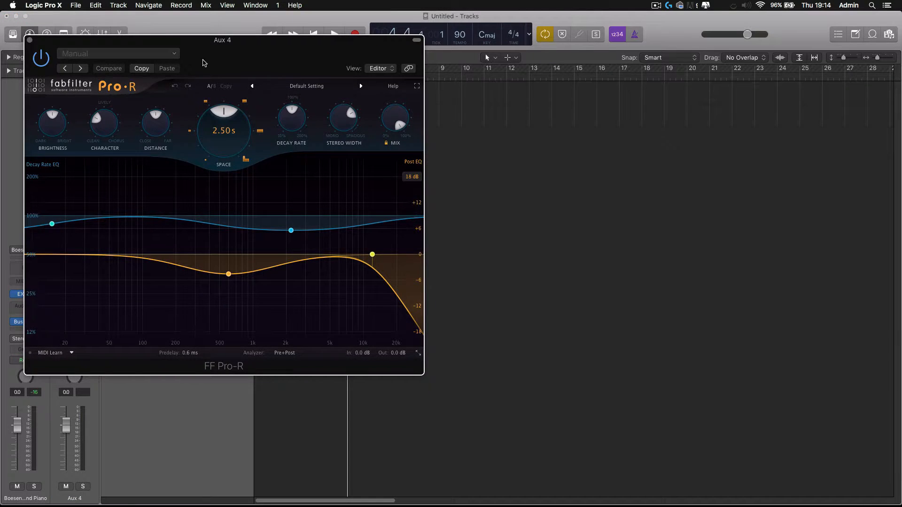
left_click_drag(214, 39, 413, 170)
Step: Audition the reverb with the aux soloed and the piano's Bus 4 send raised to about -17.4, varying Brightness during playback
left_click(83, 486)
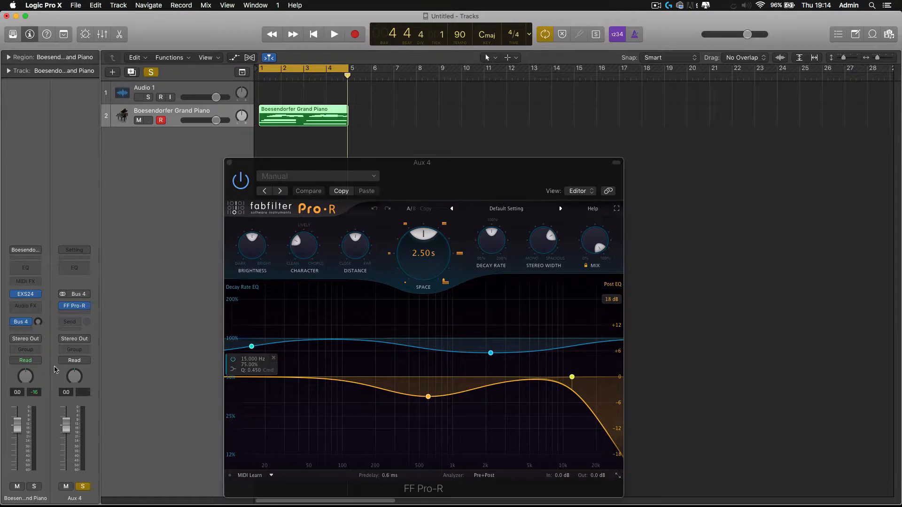
left_click_drag(40, 327, 40, 306)
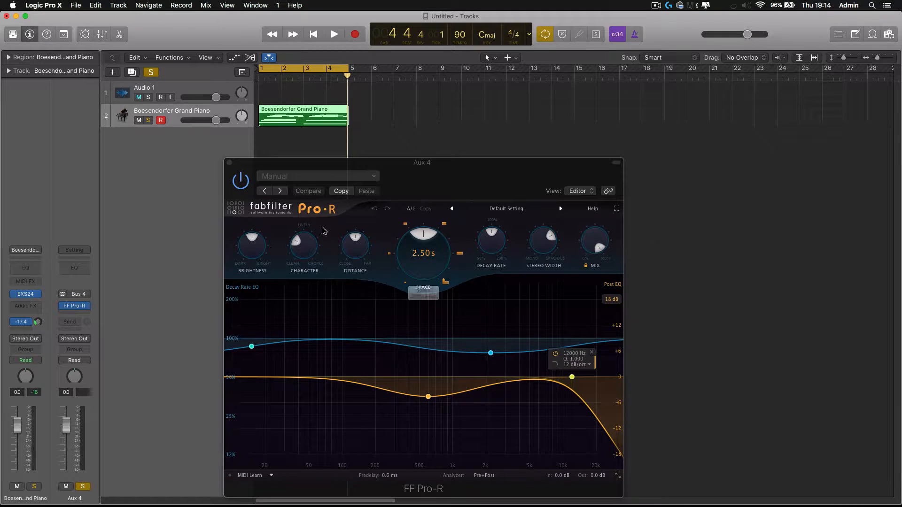
key("space")
mouse_move(258, 244)
left_mouse_down()
mouse_move(263, 225)
mouse_move(271, 274)
mouse_move(264, 259)
left_mouse_up()
key("space")
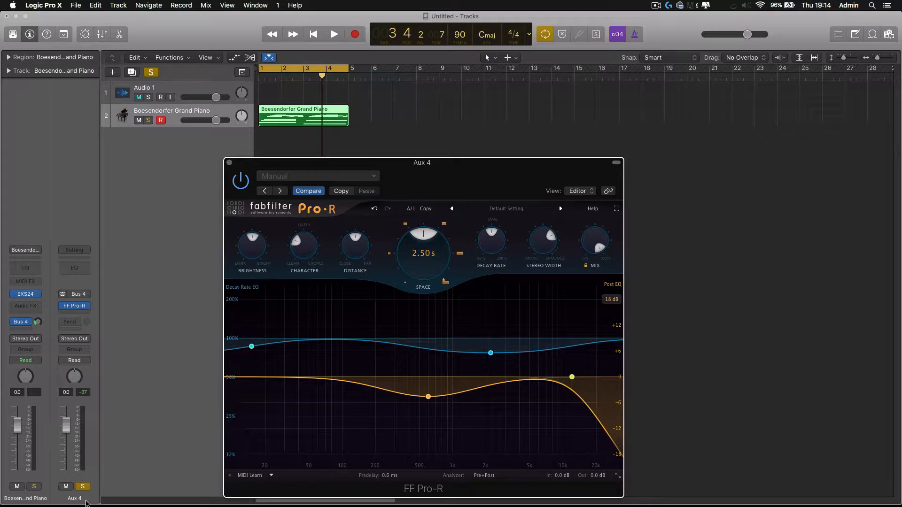
left_click(83, 486)
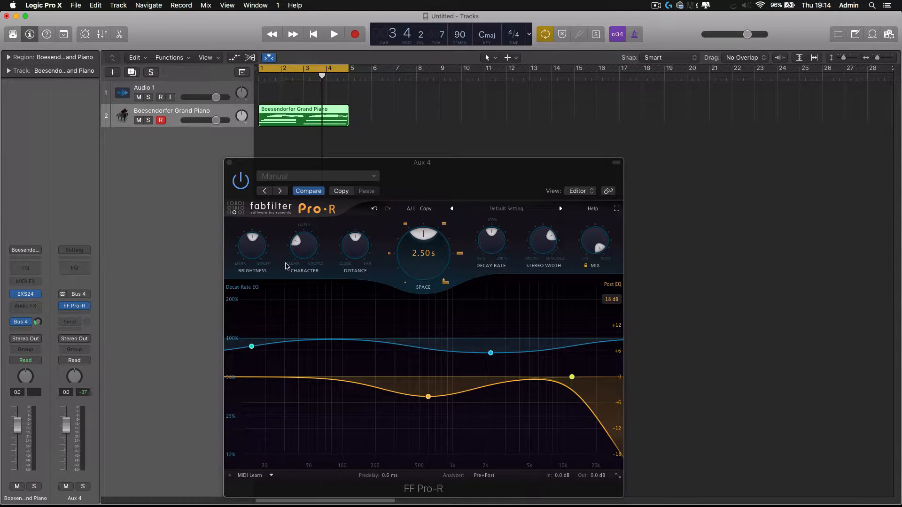
Step: Raise the aux reverb's Character slightly above its midpoint and lower Distance below its midpoint, with the piano's Bus 4 send reset
mouse_move(315, 250)
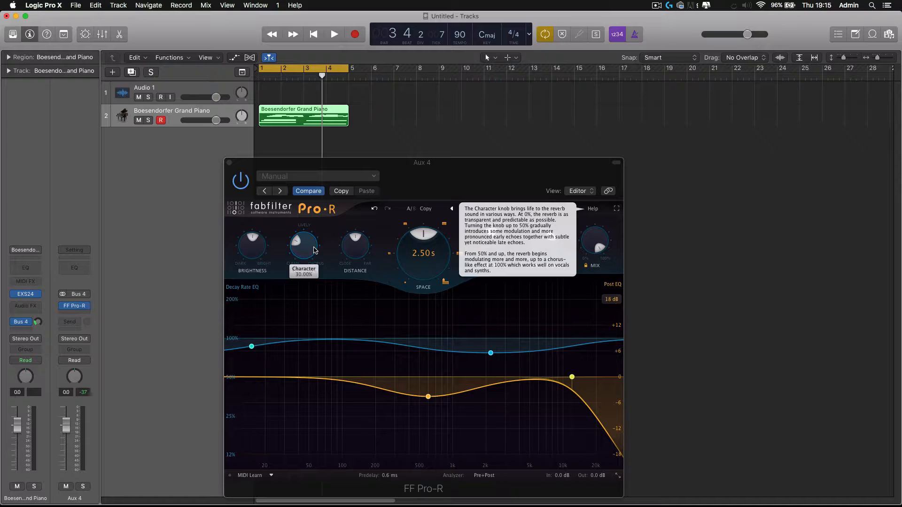
left_click_drag(308, 250, 300, 203)
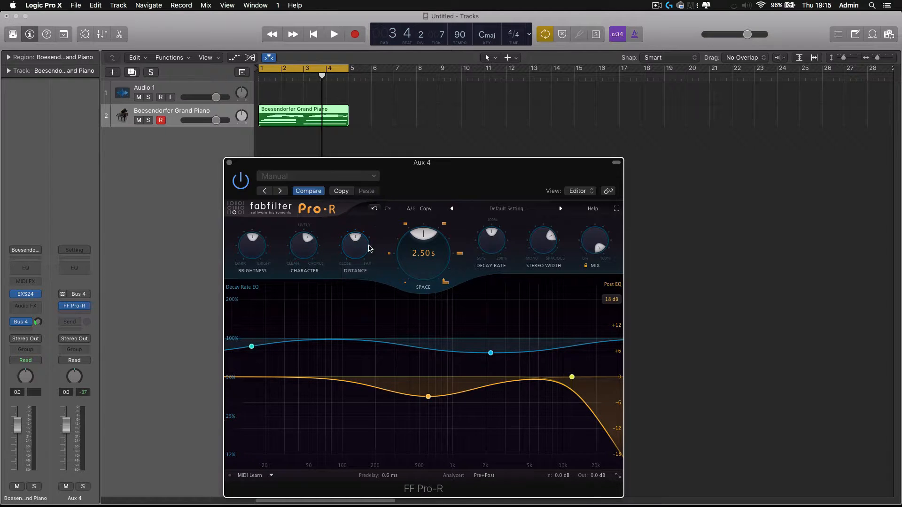
mouse_move(363, 251)
left_mouse_down()
mouse_move(361, 211)
mouse_move(356, 287)
mouse_move(353, 251)
left_mouse_up()
left_click(38, 322)
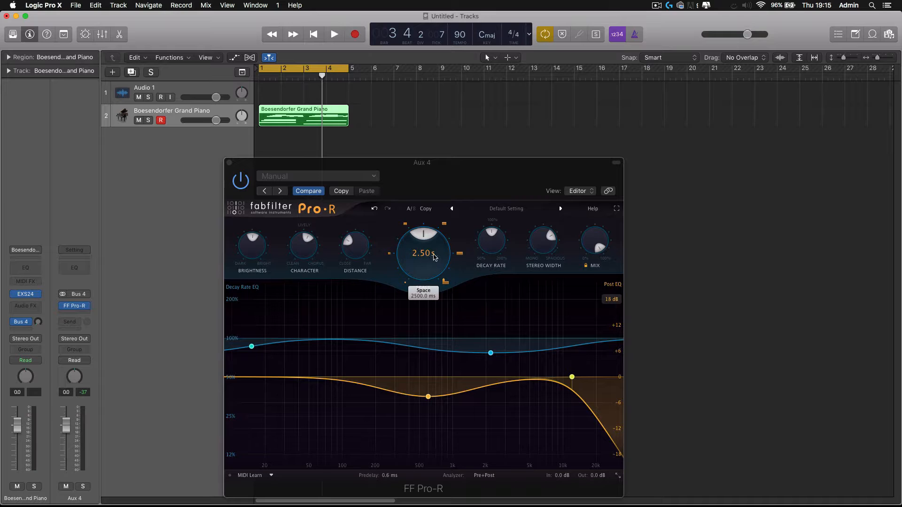
Step: Set the aux reverb's Space to 2.43 s and narrow its Stereo Width slightly, with Mix at 100%
mouse_move(413, 249)
left_mouse_down()
mouse_move(413, 258)
mouse_move(415, 250)
left_mouse_up()
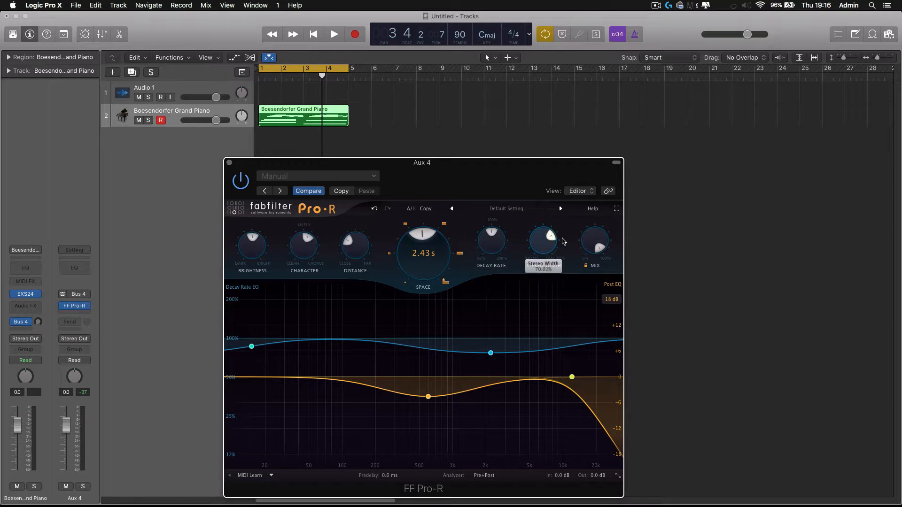
left_click_drag(547, 237, 606, 321)
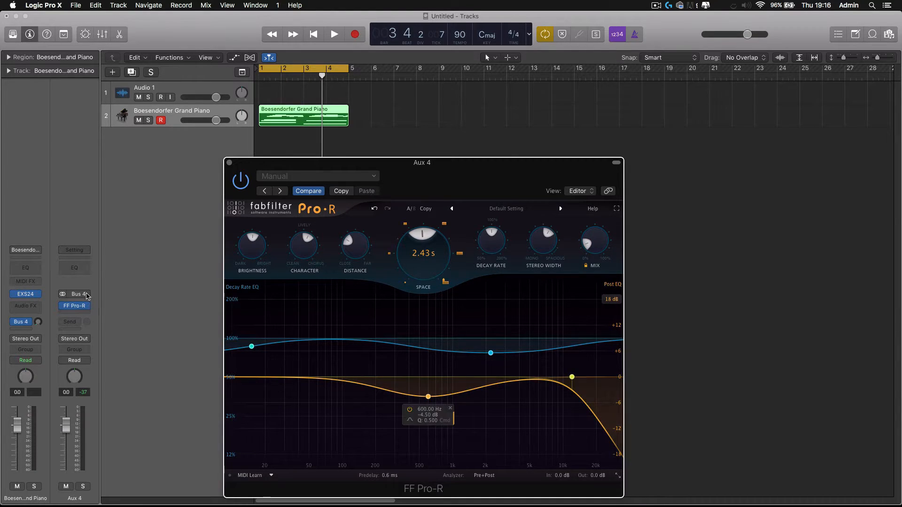
left_click_drag(593, 242, 593, 111)
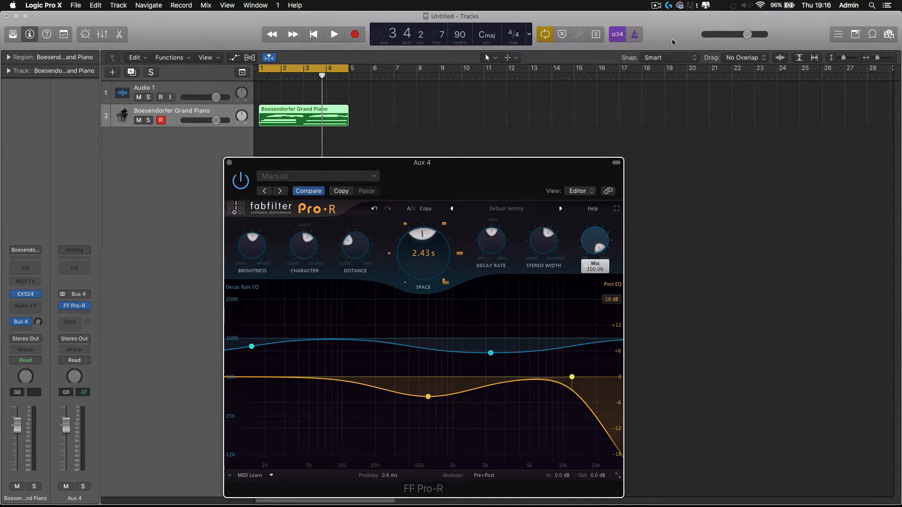
Step: Move the Aux 4 reverb window further up and load the Vocal Slap preset from the Tempo Synced category
left_click_drag(470, 170, 469, 116)
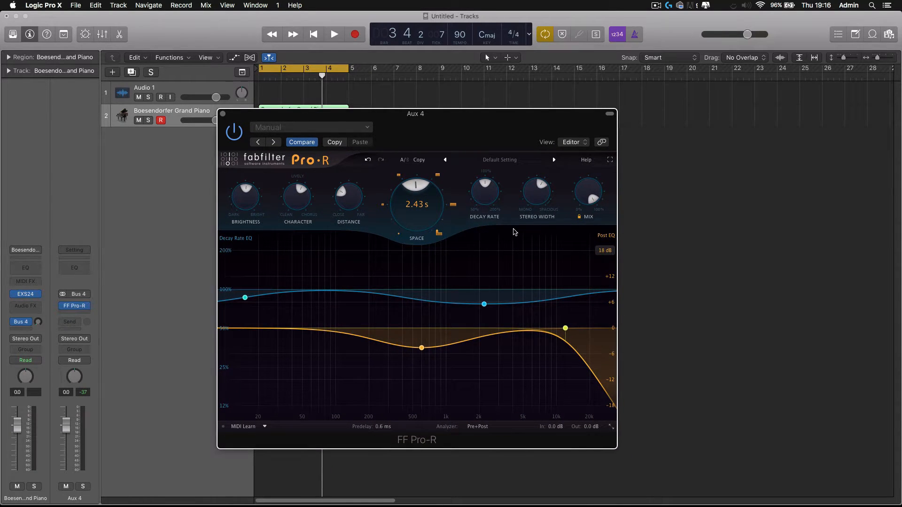
left_click(511, 162)
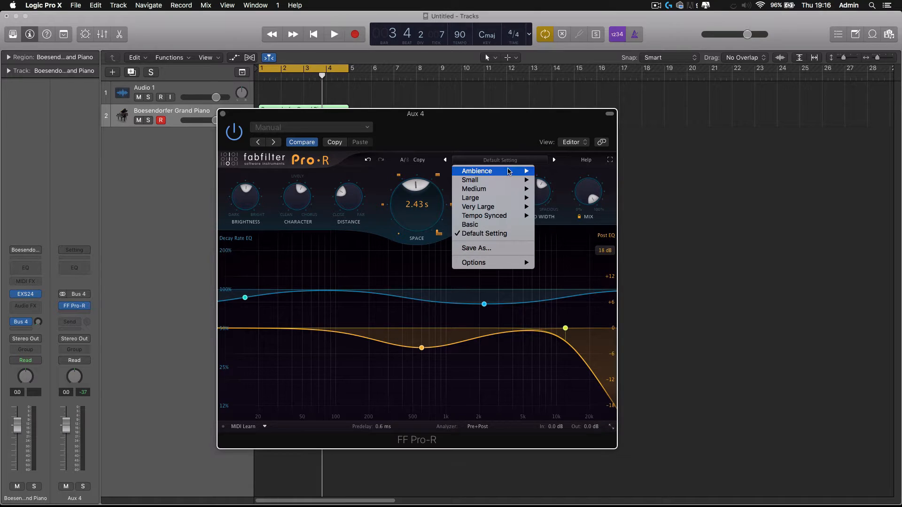
mouse_move(509, 171)
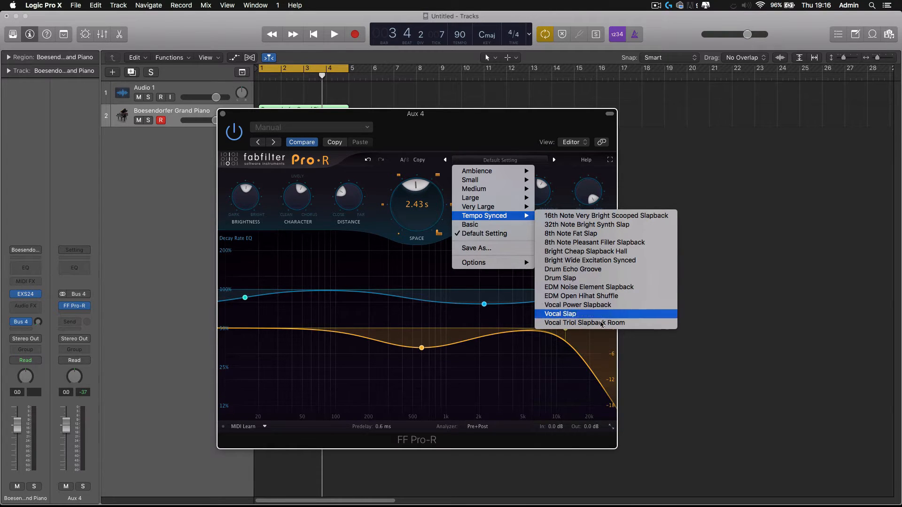
left_click(600, 313)
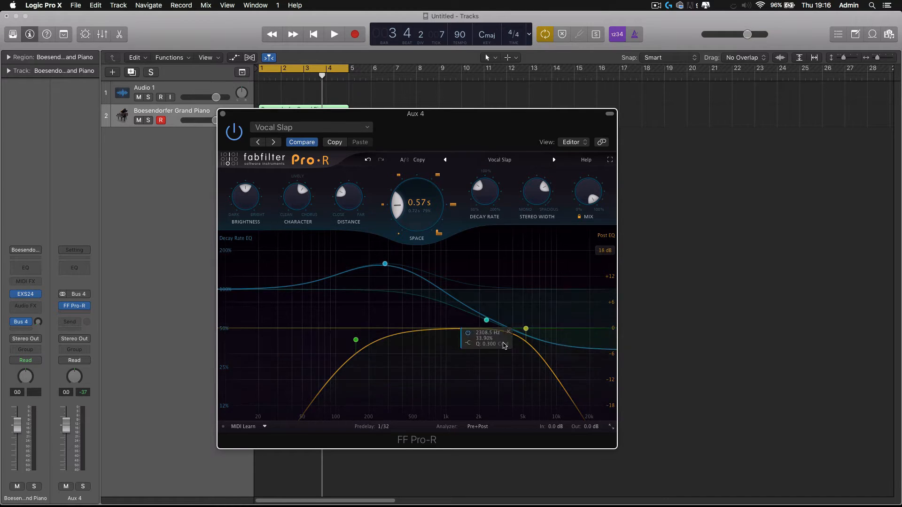
Step: Examine the preset's high-frequency Post EQ band and its low-mid Decay Rate EQ band
left_click(526, 329)
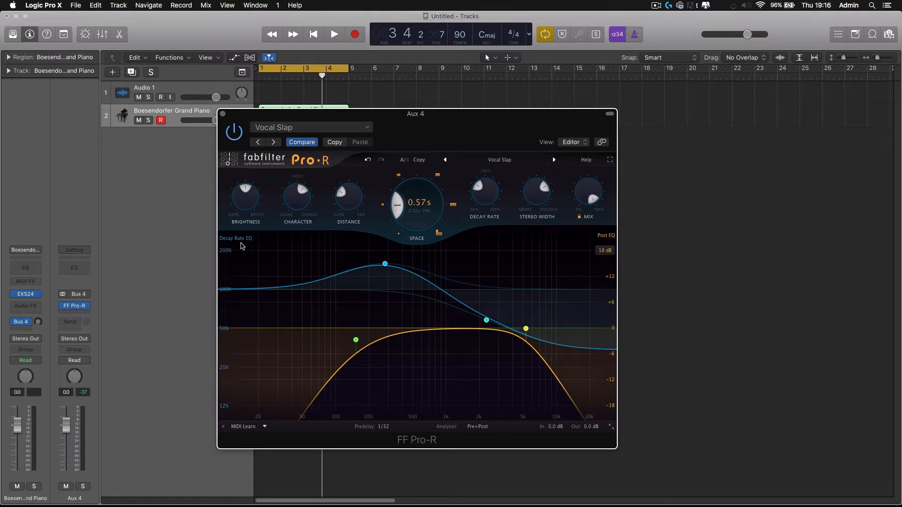
left_click(385, 264)
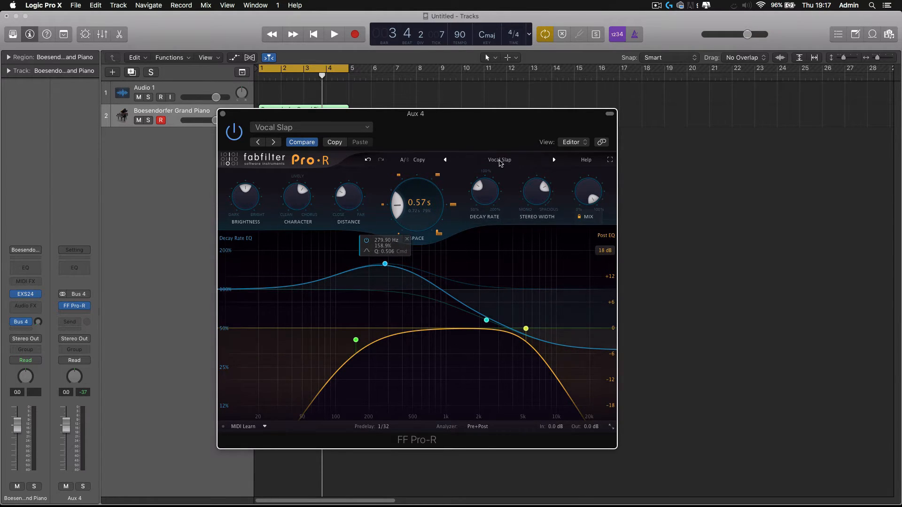
left_click(516, 262)
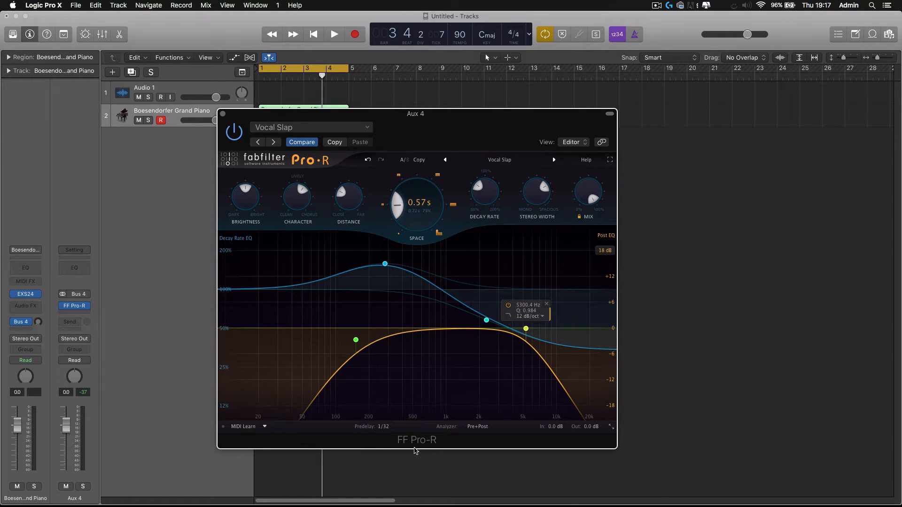
Step: Turn the reverb's analyzer off and load the Default Setting preset
left_click(478, 427)
left_click(498, 439)
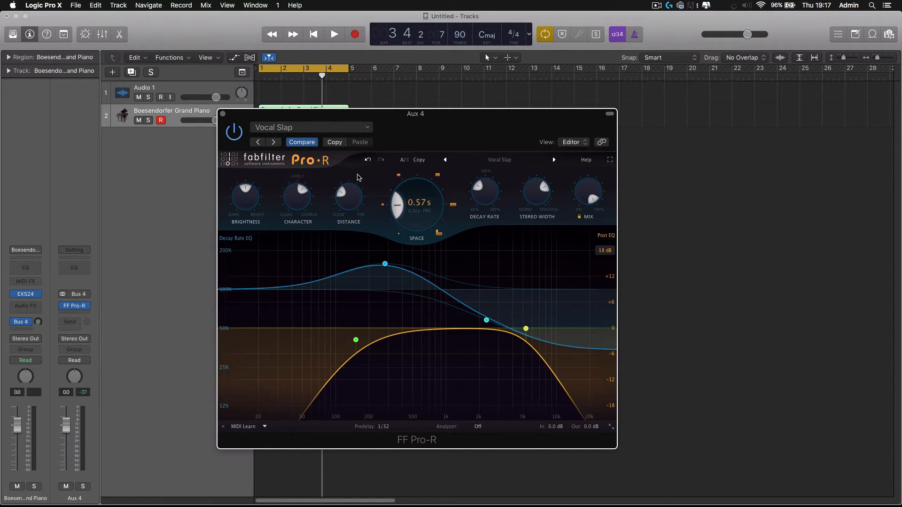
left_click(518, 161)
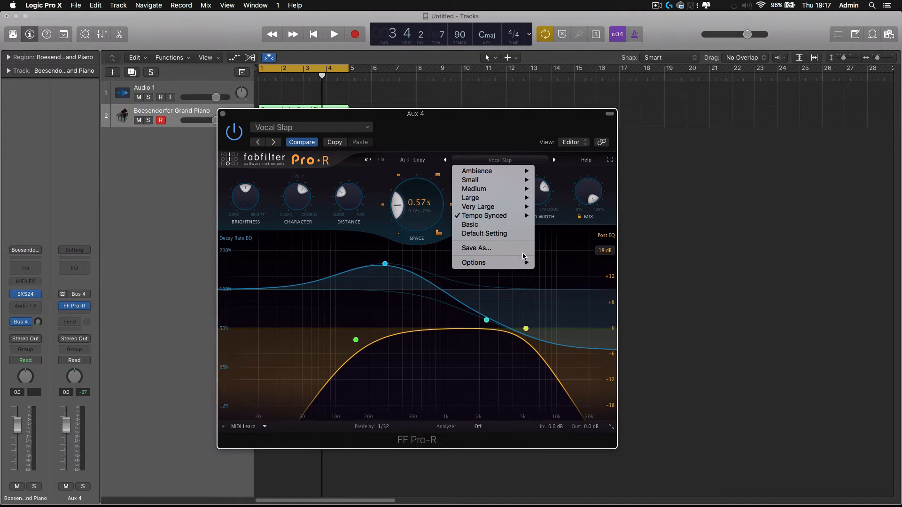
left_click(507, 234)
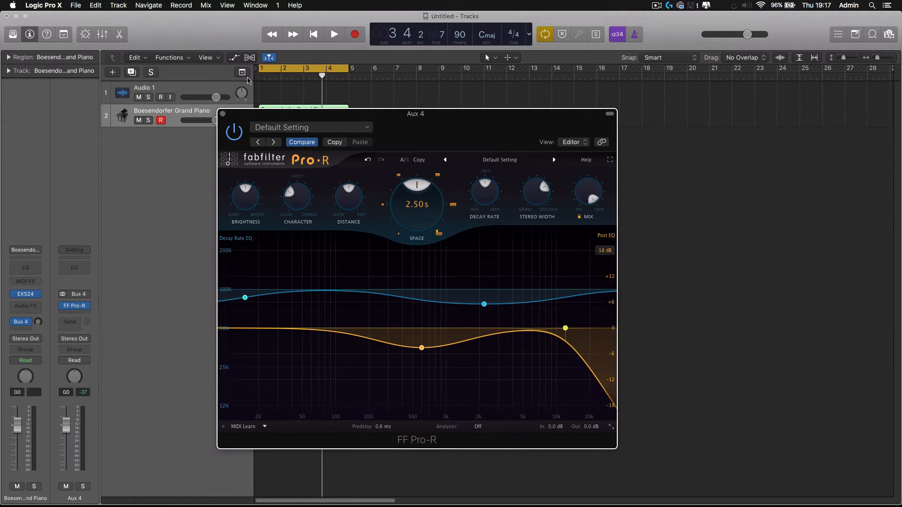
Step: Set the reverb's analyzer to Pre+Post and play the piano loop to view its spectrum, stopping playback when done
left_click(477, 426)
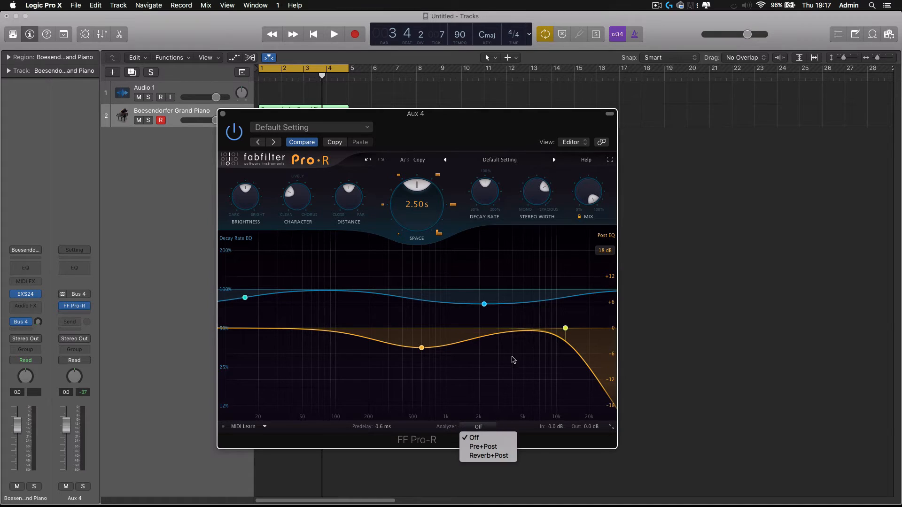
left_click(499, 448)
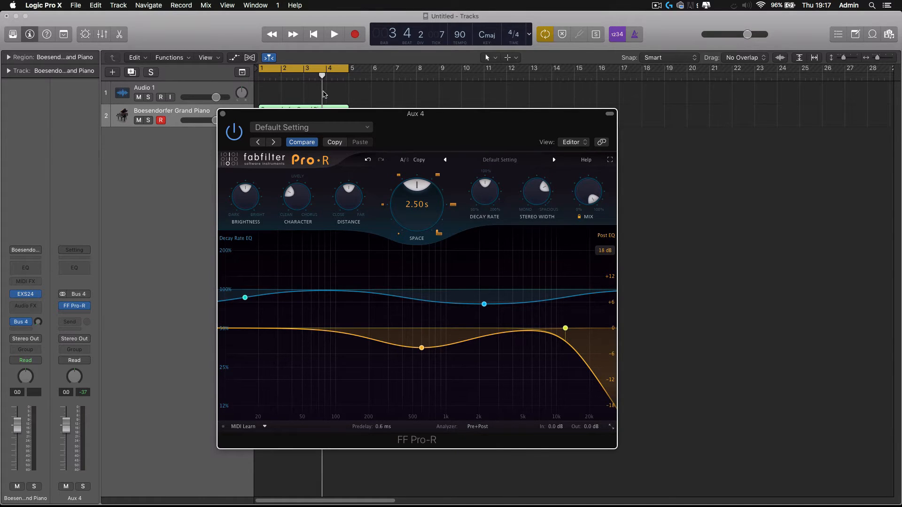
left_click(335, 36)
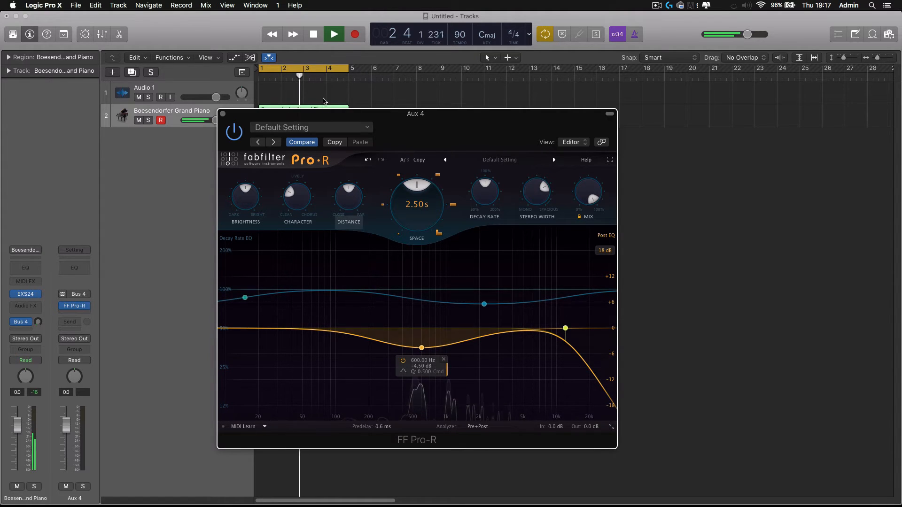
left_click(314, 35)
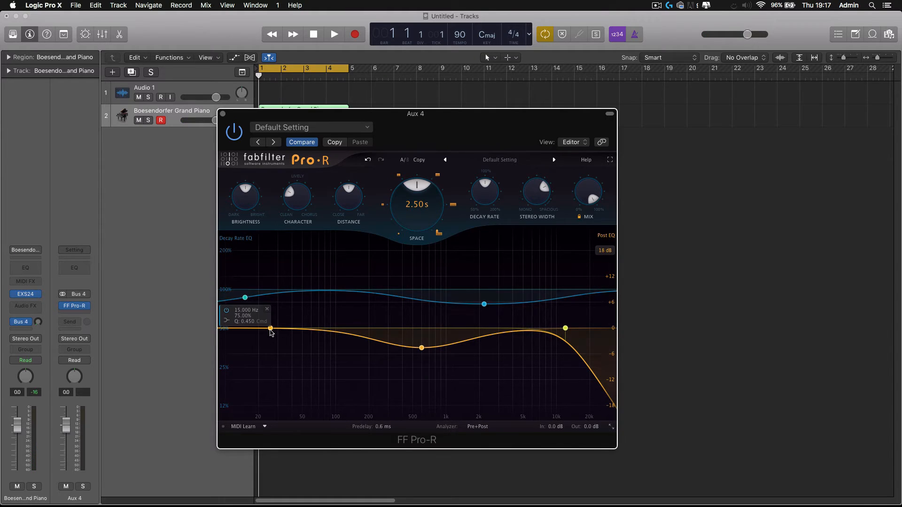
Step: Add a low-end Post EQ band, shape it as a Low Cut, and place it at about 15 Hz with a resonant peak
right_click(270, 328)
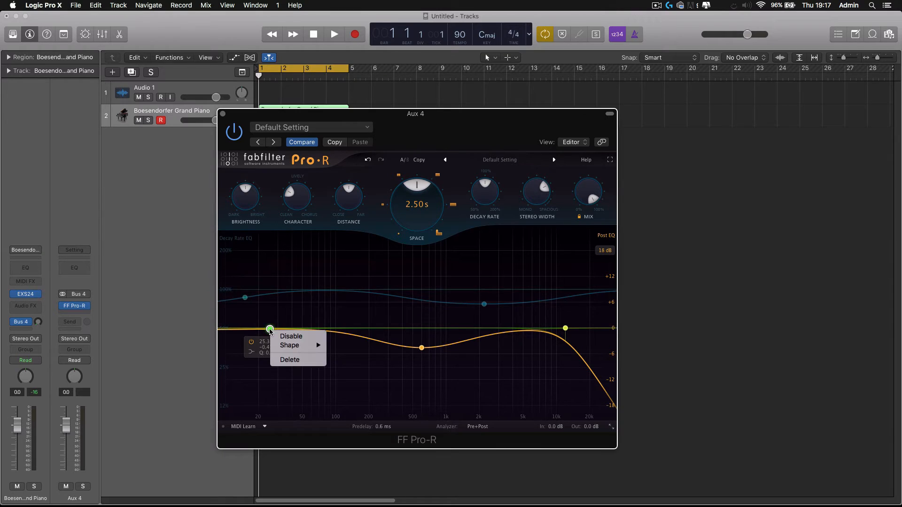
mouse_move(310, 346)
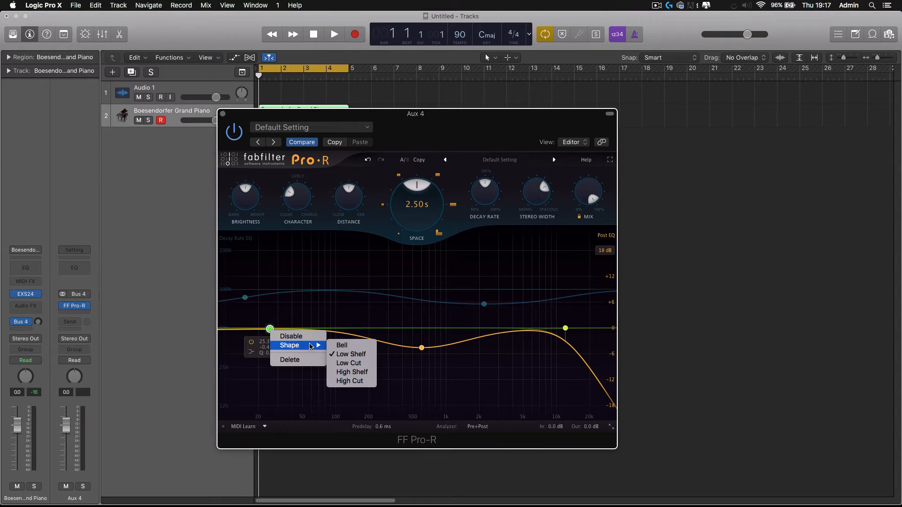
left_click(348, 363)
left_click_drag(271, 371, 244, 302)
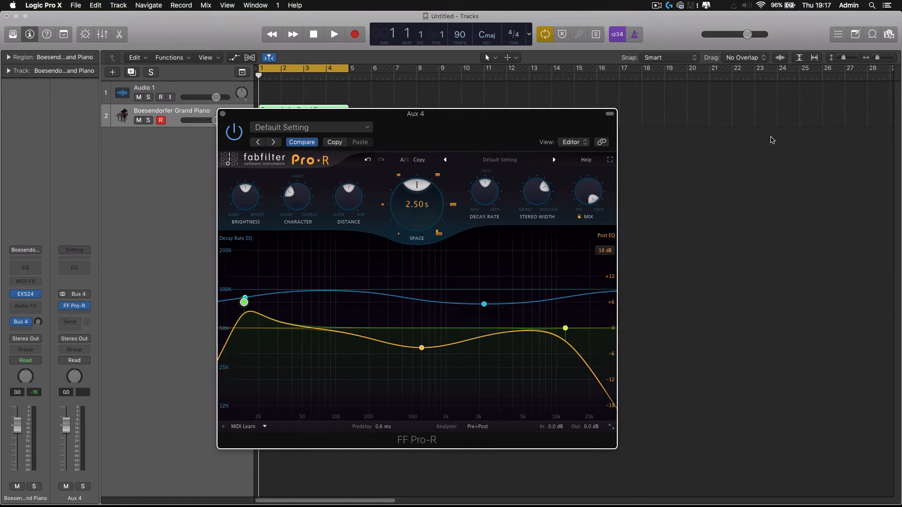